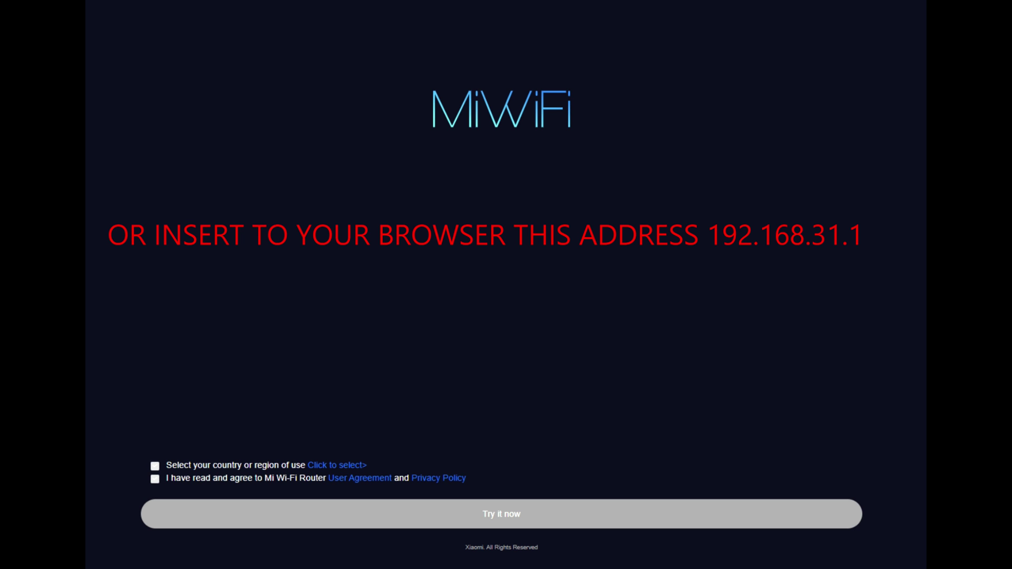
- Tick the region and User Agreement checkboxes and start the router setup
left_click(154, 467)
left_click(155, 480)
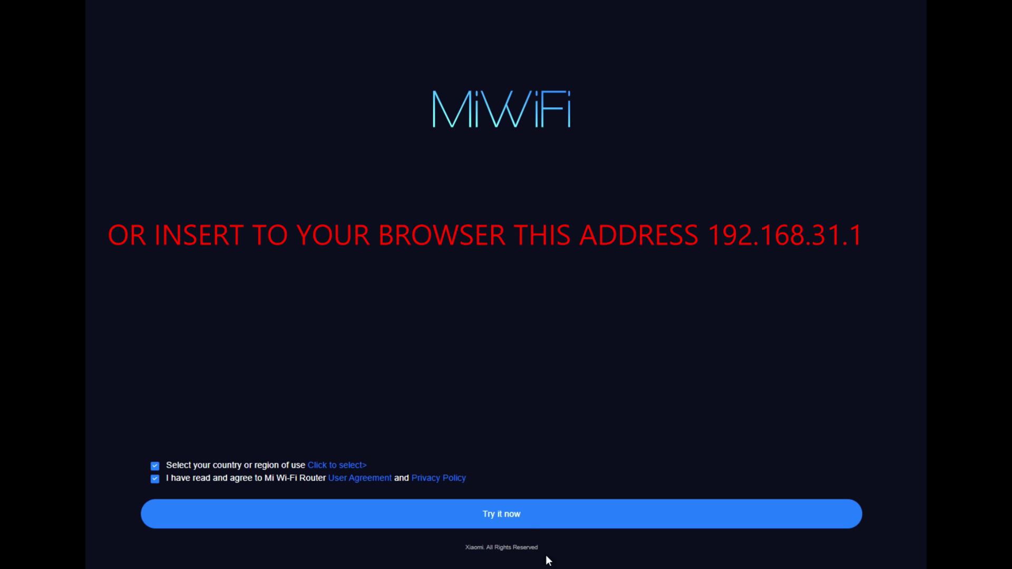
left_click(523, 524)
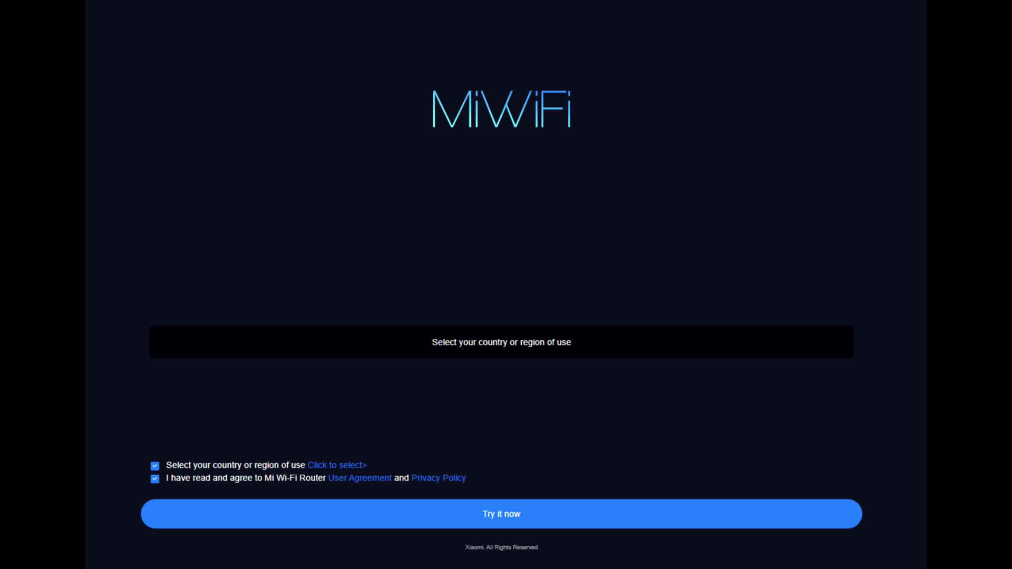
- Choose United Kingdom as the country or region of use
left_click(336, 466)
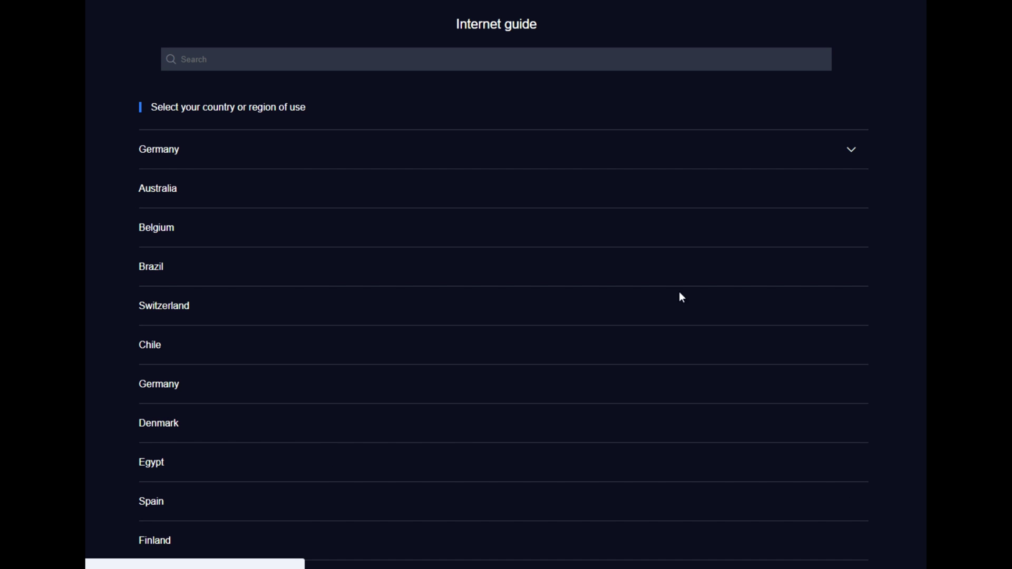
scroll(225, 401, "down", 20)
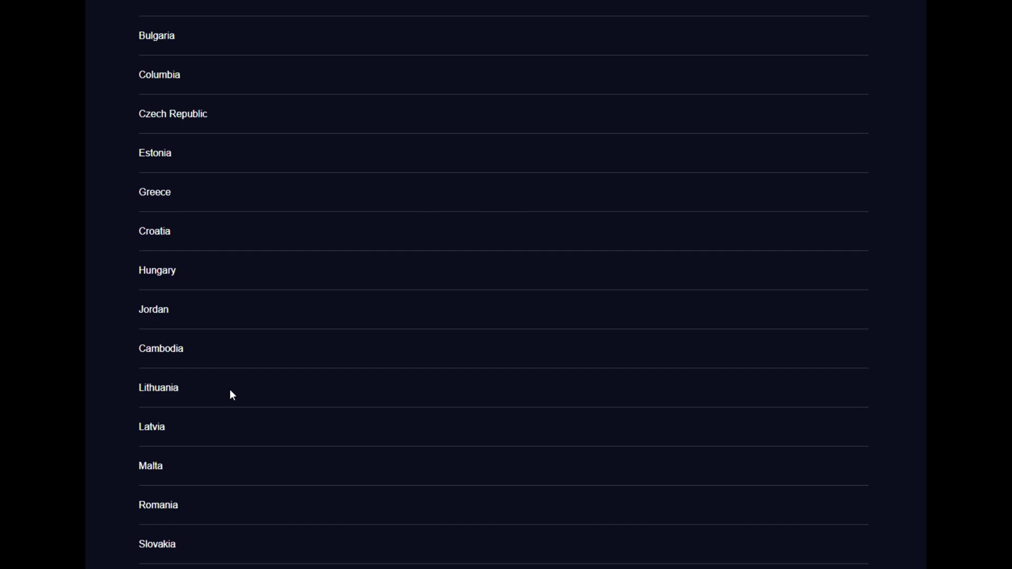
scroll(235, 426, "up", 12)
left_click(204, 504)
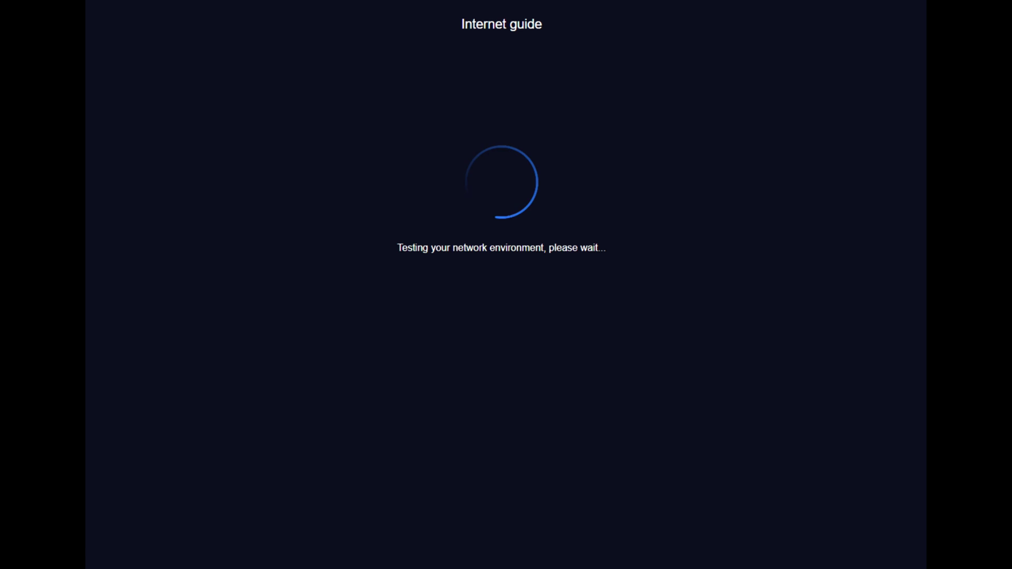
- Enter a Wi-Fi password for Xiaomi_3D5E and apply the settings to finish setup
left_click(488, 521)
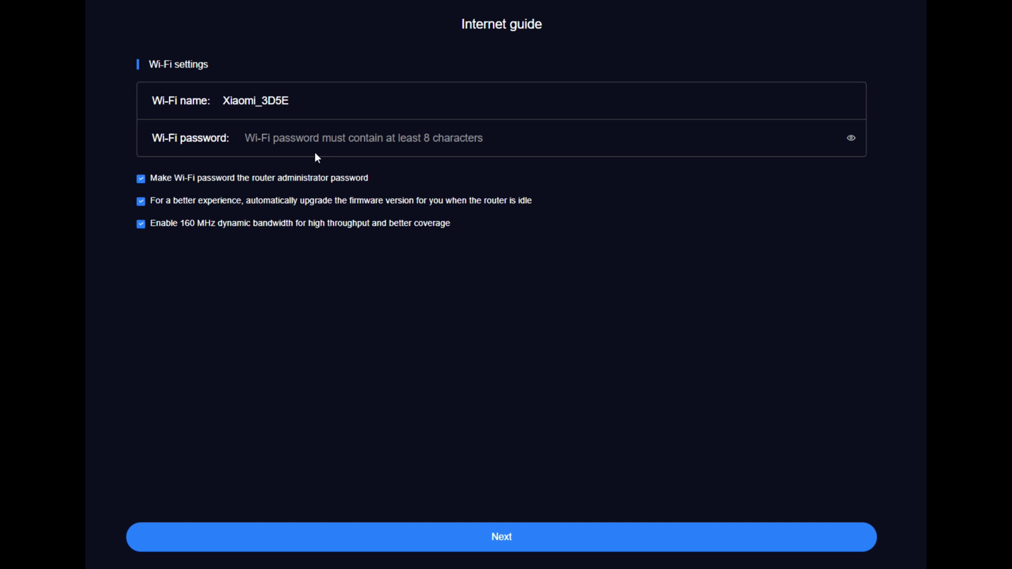
left_click(280, 138)
type("12")
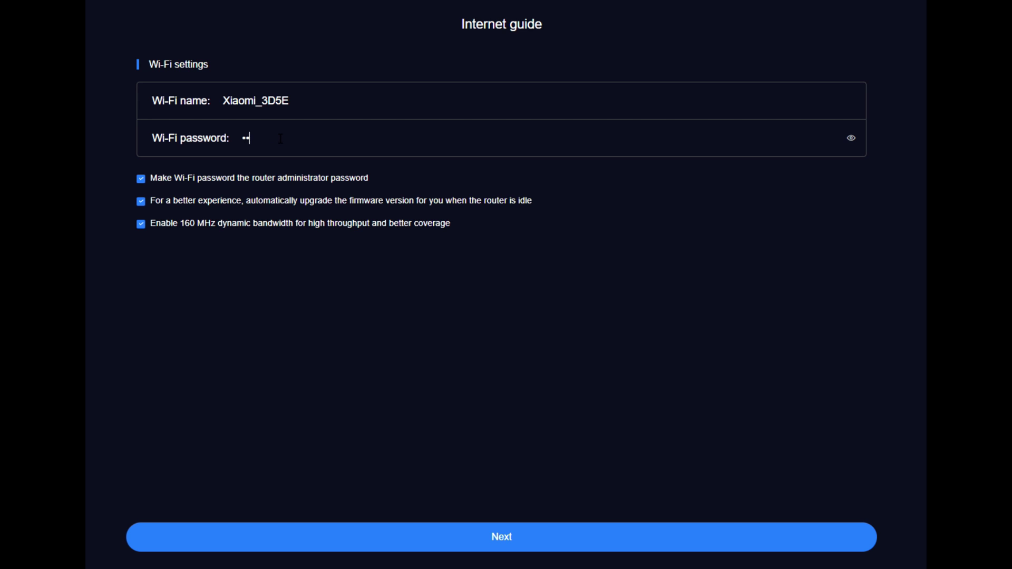
type("345678901")
left_click(511, 540)
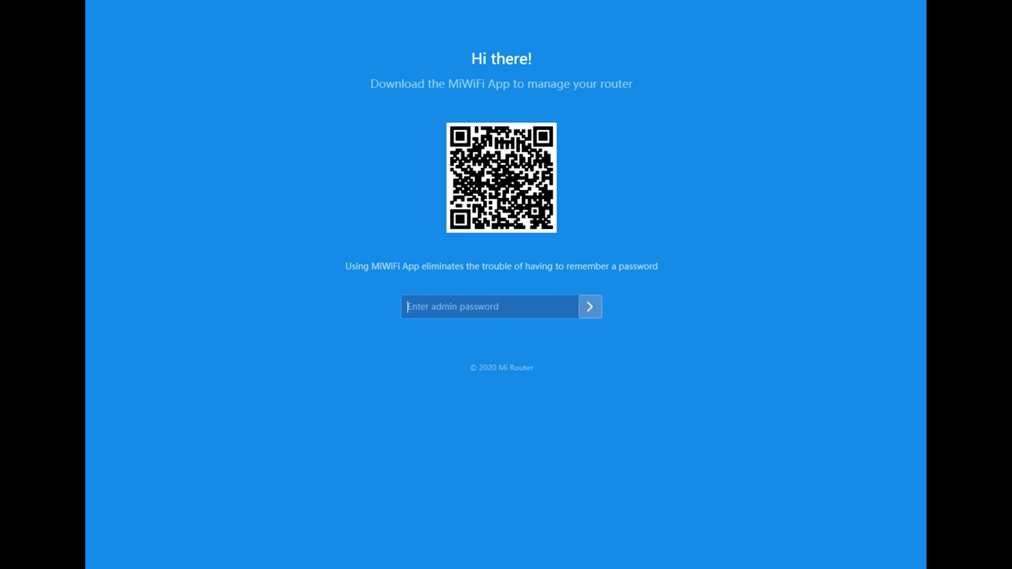
- Sign in with the admin password and view the Wi-Fi settings under Settings
type("•••••••••••")
left_click(587, 305)
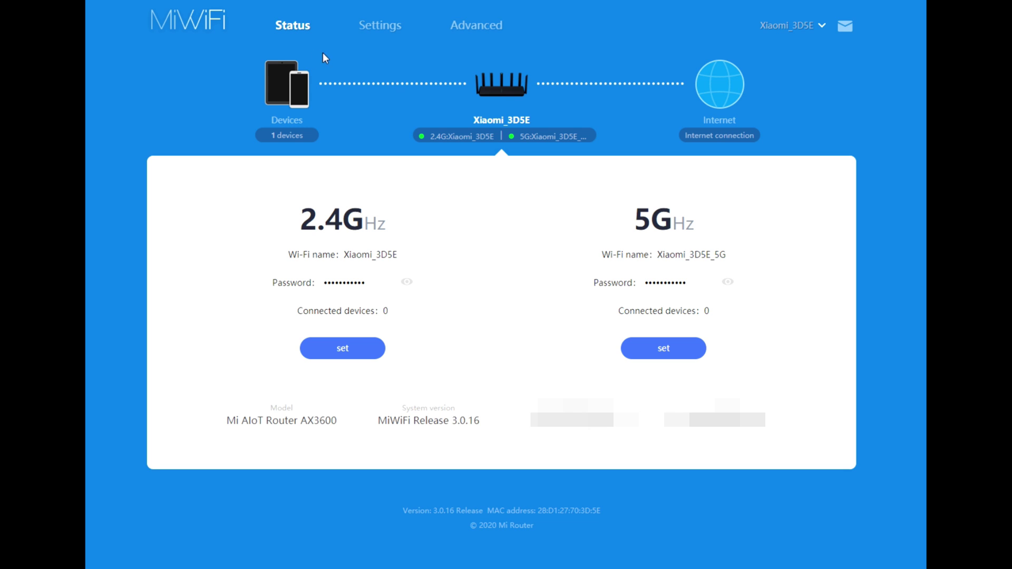
left_click(378, 32)
scroll(217, 210, "down", 5)
scroll(214, 200, "up", 5)
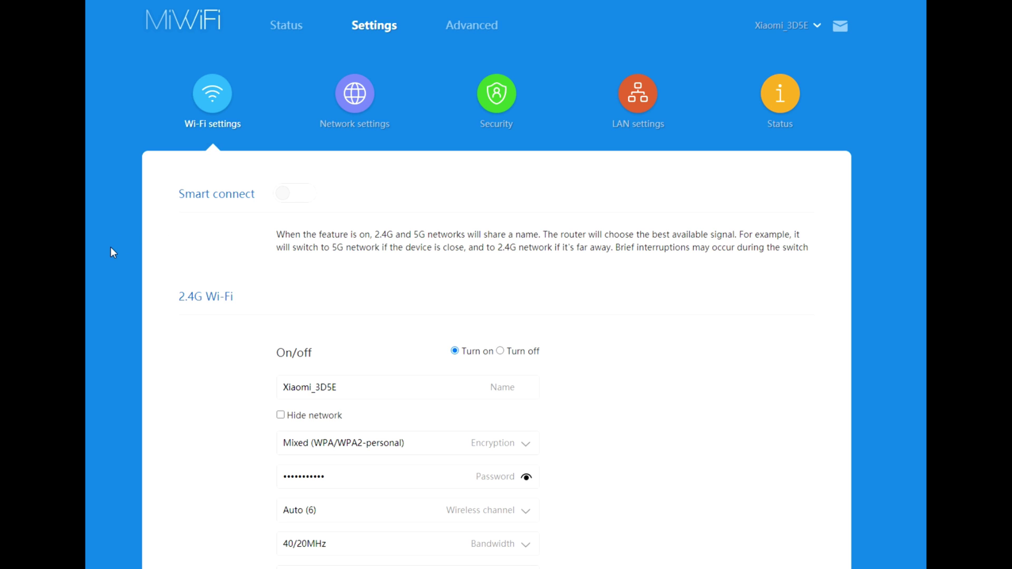
scroll(262, 197, "down", 2)
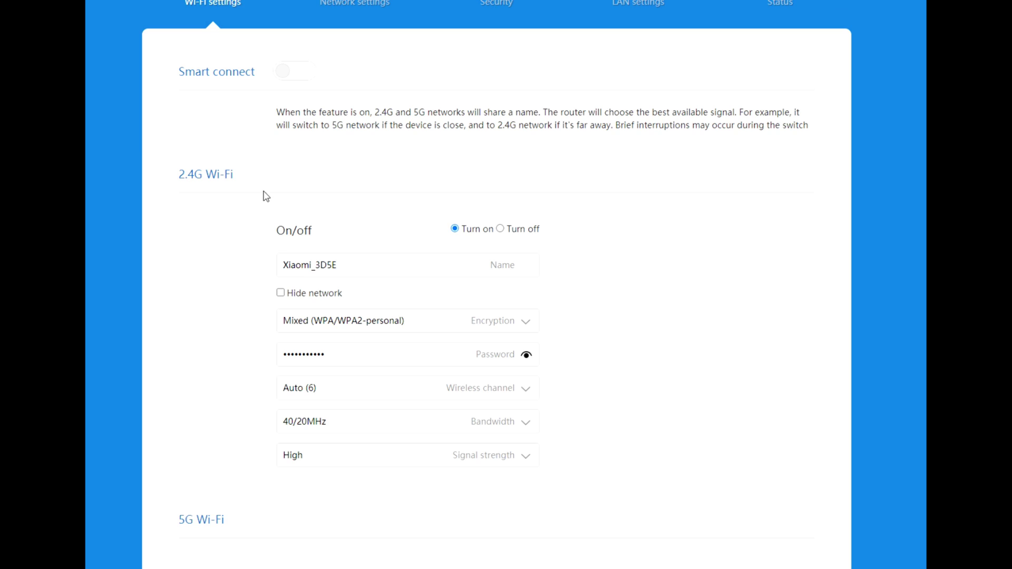
scroll(153, 224, "up", 2)
scroll(121, 266, "down", 3)
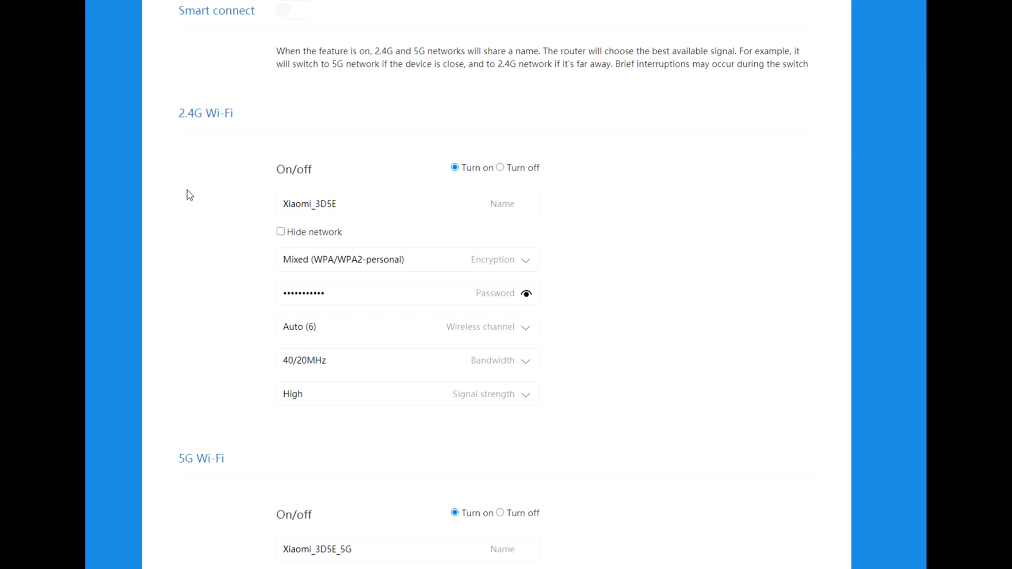
scroll(188, 194, "up", 3)
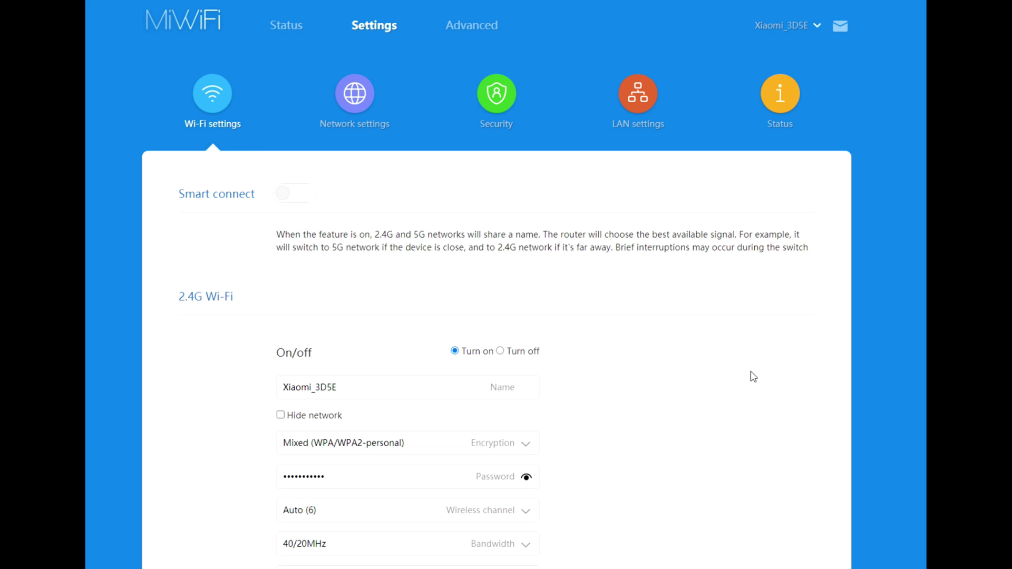
scroll(696, 236, "down", 3)
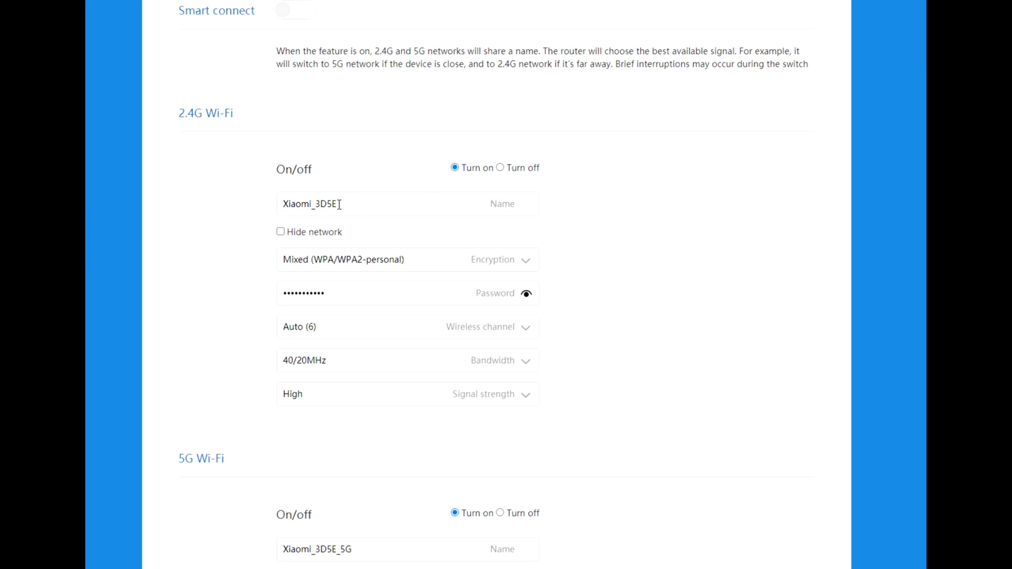
left_click(280, 232)
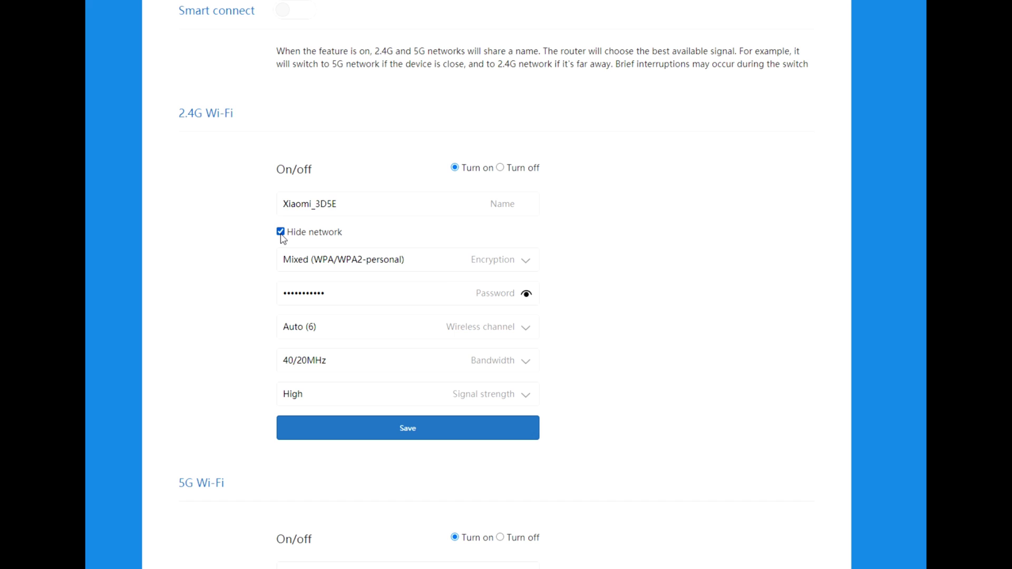
left_click(281, 232)
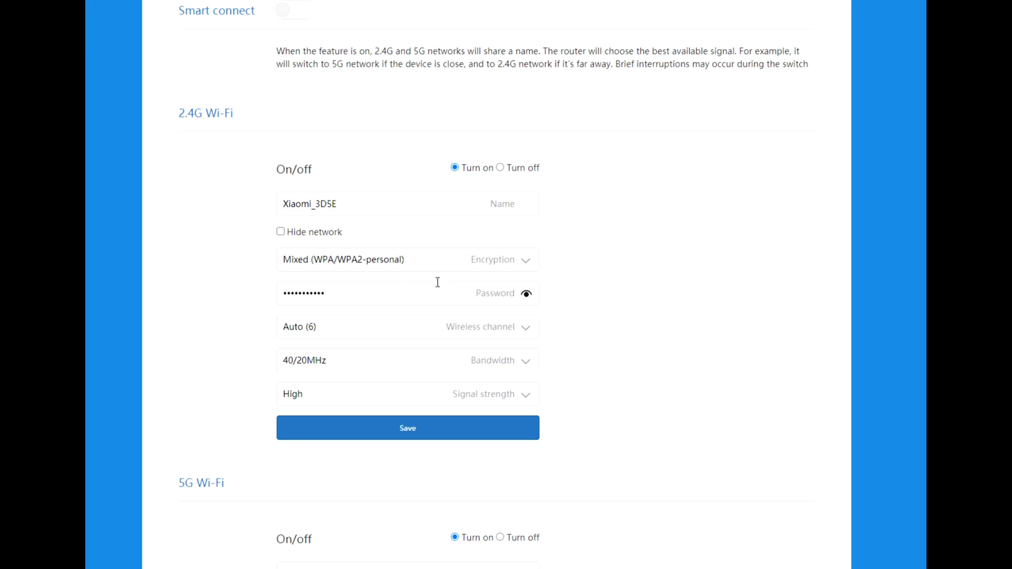
left_click(527, 261)
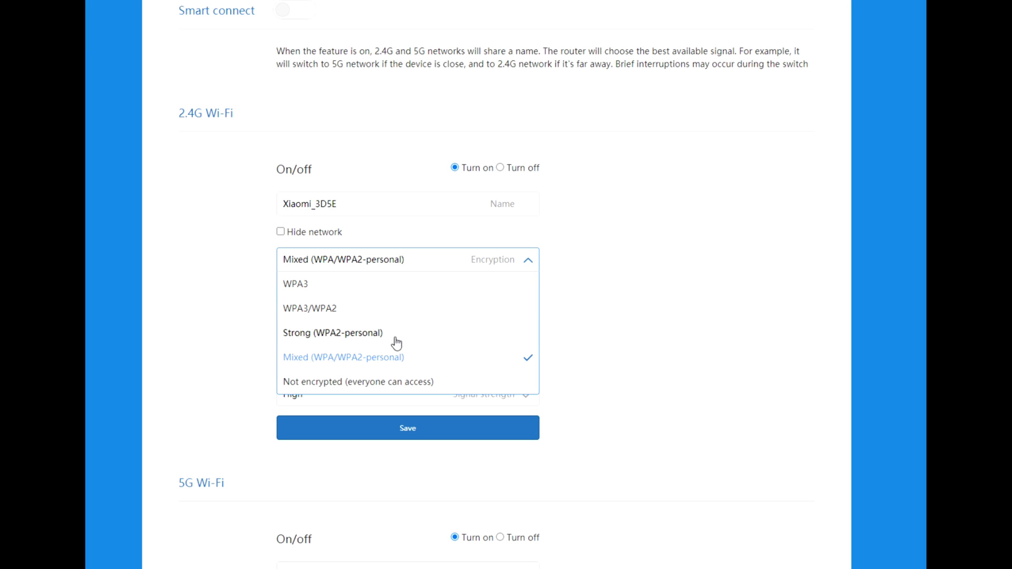
left_click(367, 358)
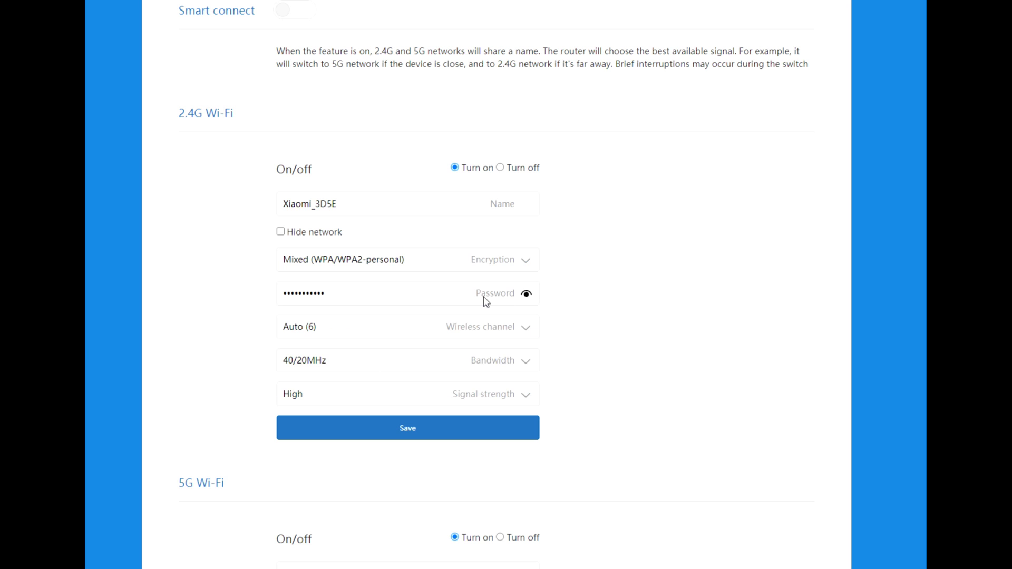
left_click(527, 295)
left_click(527, 294)
left_click(526, 328)
left_click(526, 330)
left_click(528, 365)
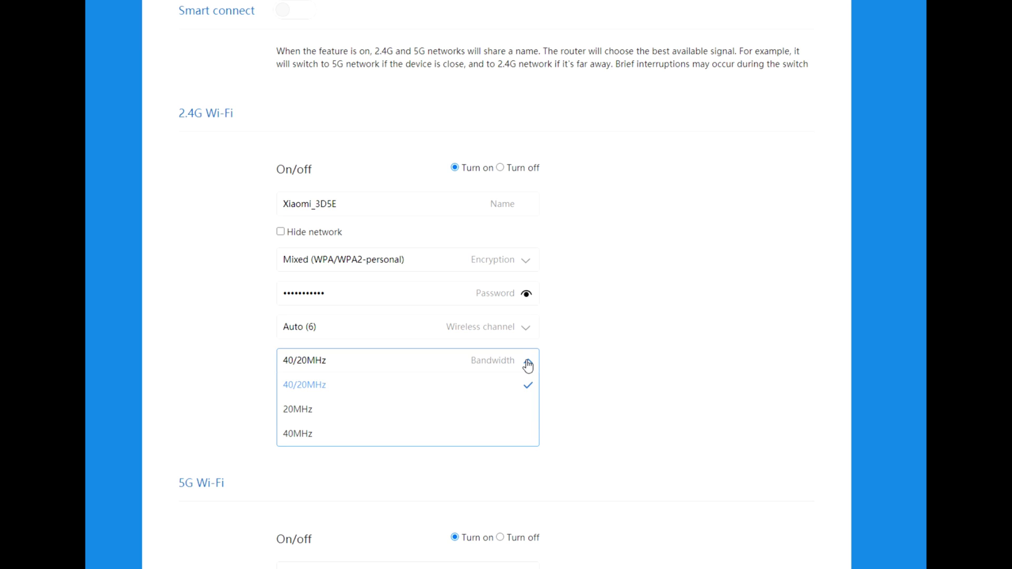
left_click(528, 363)
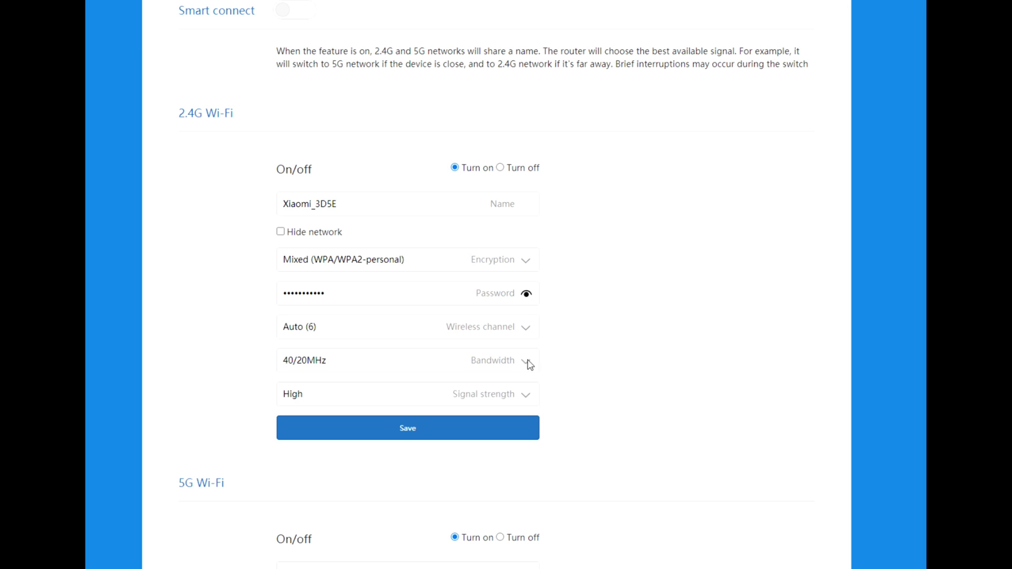
left_click(526, 396)
left_click(526, 397)
- Keep the 5G channel on Auto and bandwidth at 160/80/40/20MHz
scroll(596, 316, "down", 6)
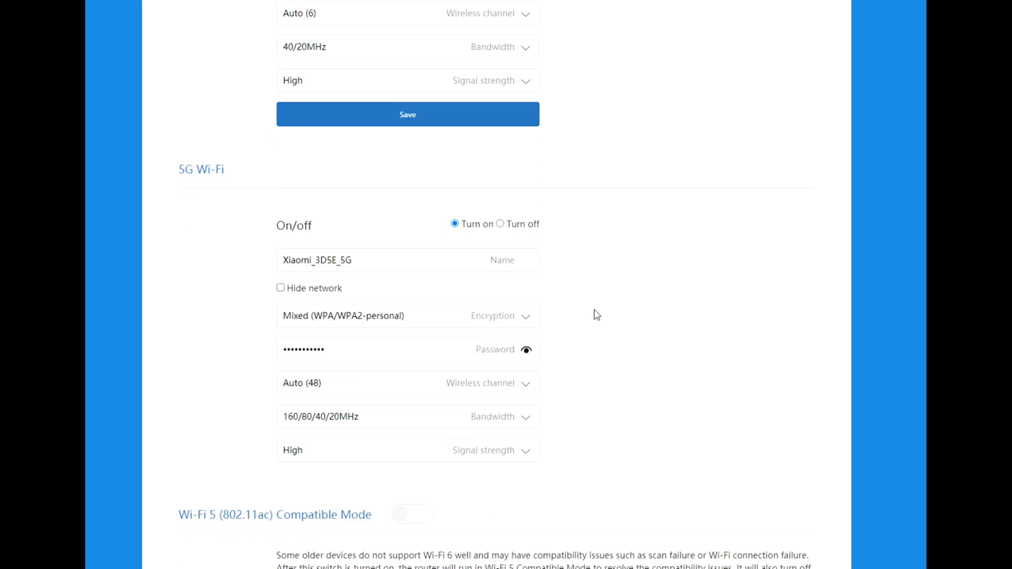
scroll(596, 314, "down", 1)
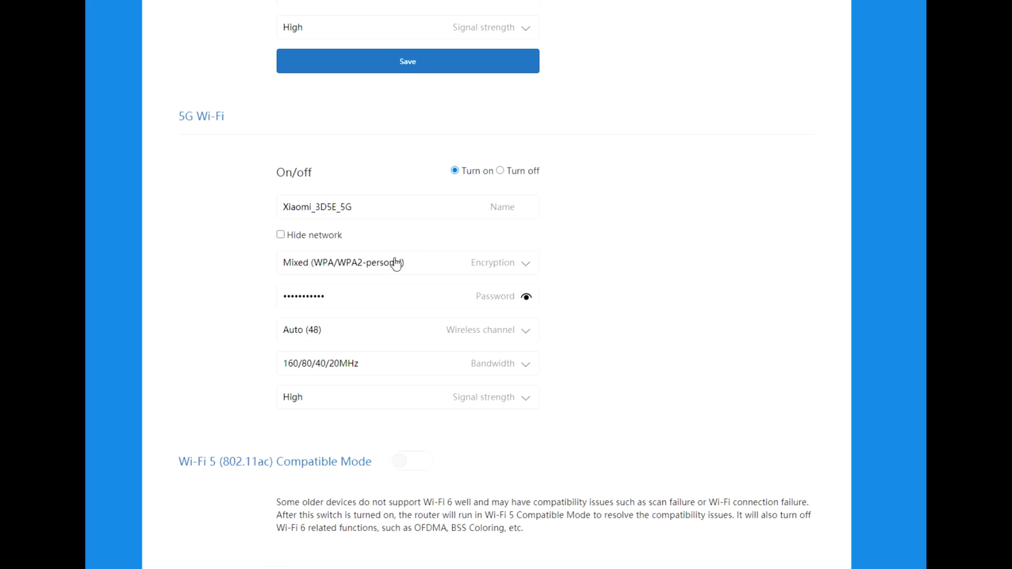
left_click(527, 332)
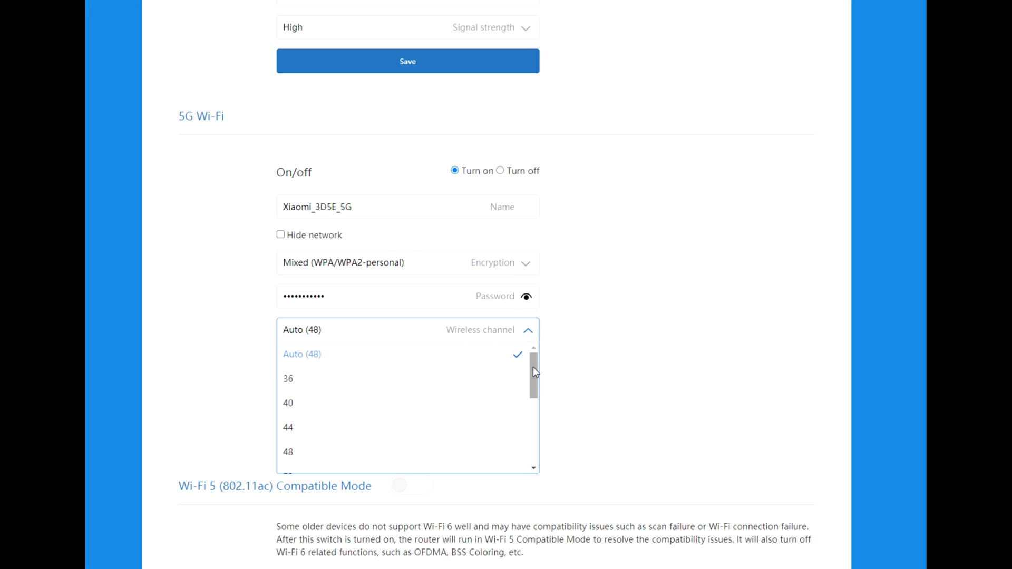
left_click_drag(533, 369, 527, 452)
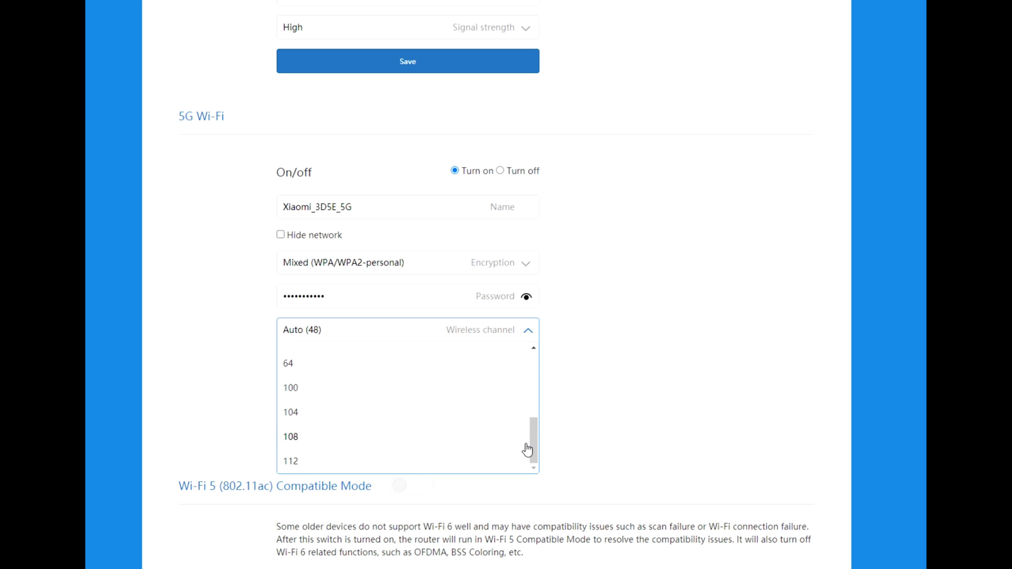
left_click(589, 369)
left_click(525, 371)
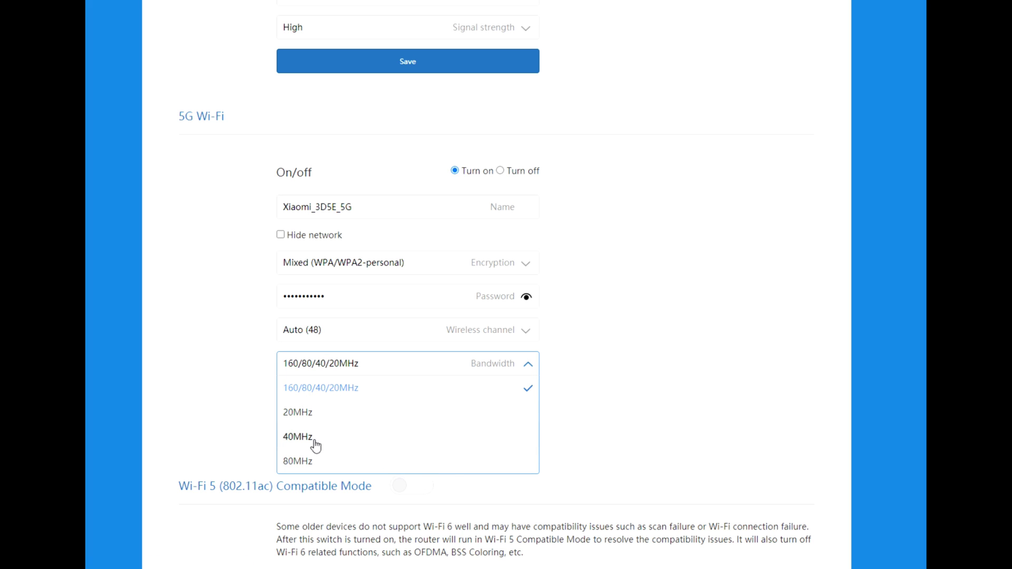
left_click(640, 352)
- Turn on Wi-Fi 5 (802.11ac) Compatible Mode for the 5G network
scroll(580, 394, "down", 5)
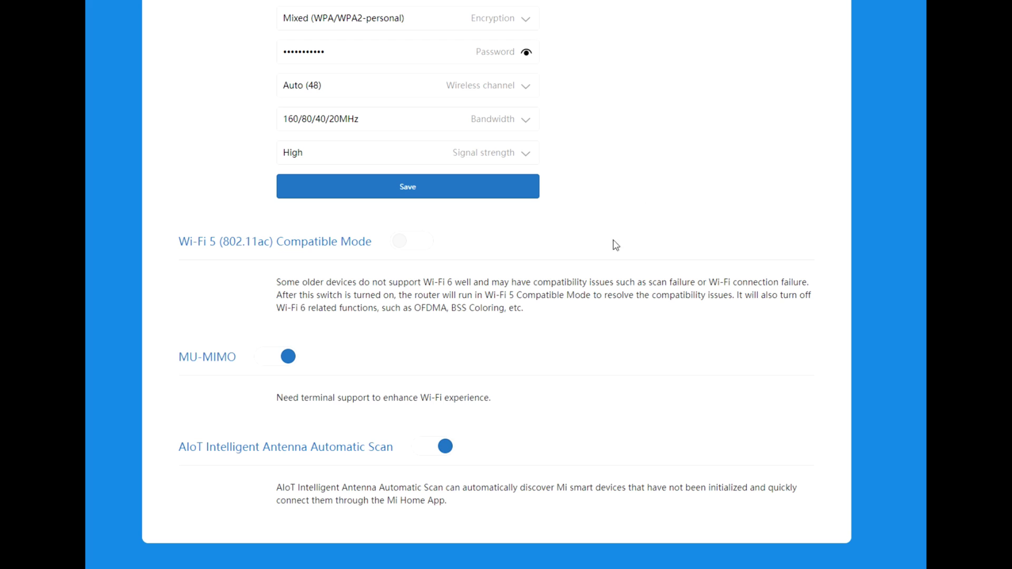
left_click(399, 241)
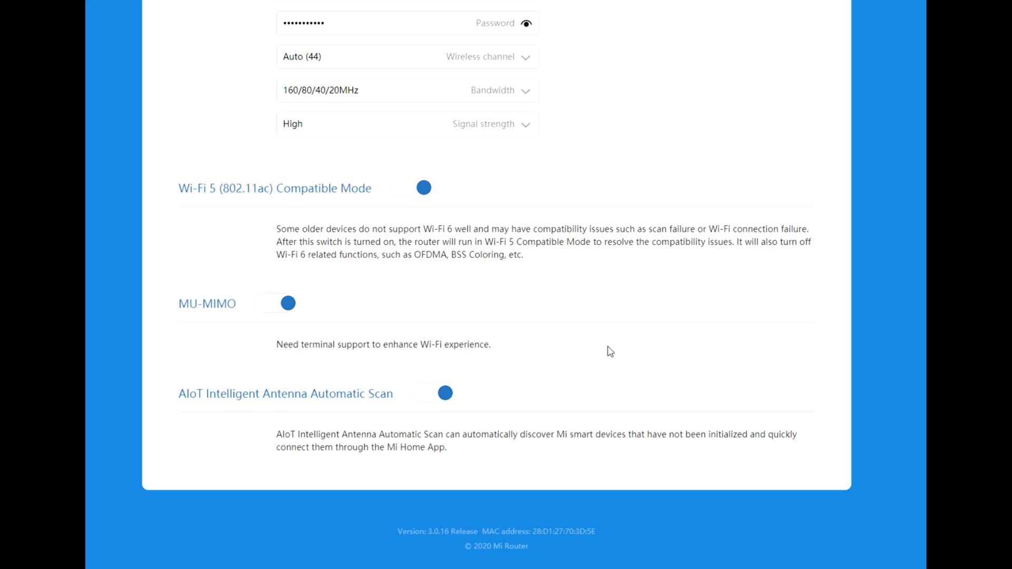
scroll(612, 352, "up", 15)
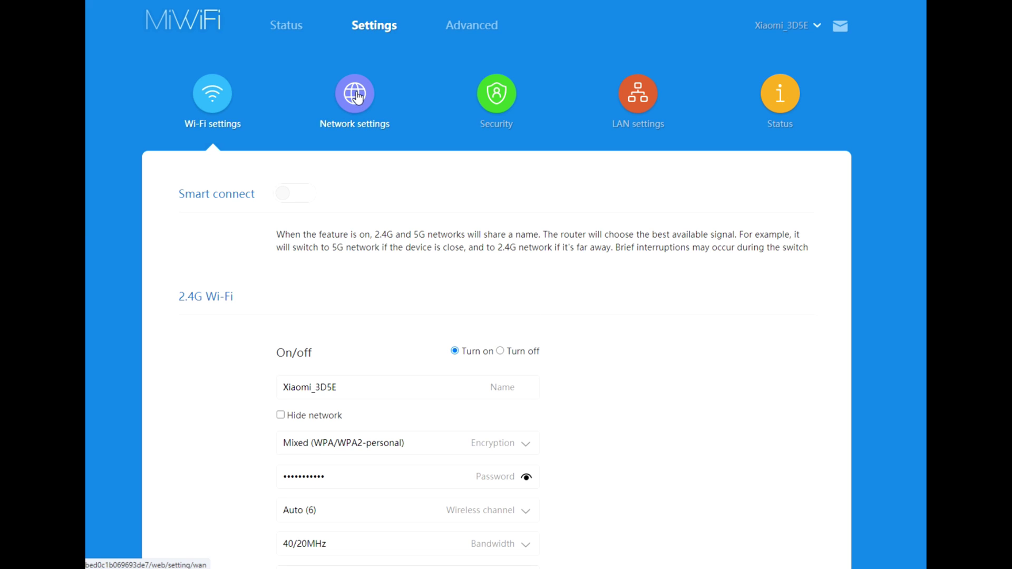
- In Network settings, try PPPoE and Static IP, then set the connection type back to DHCP
left_click(356, 95)
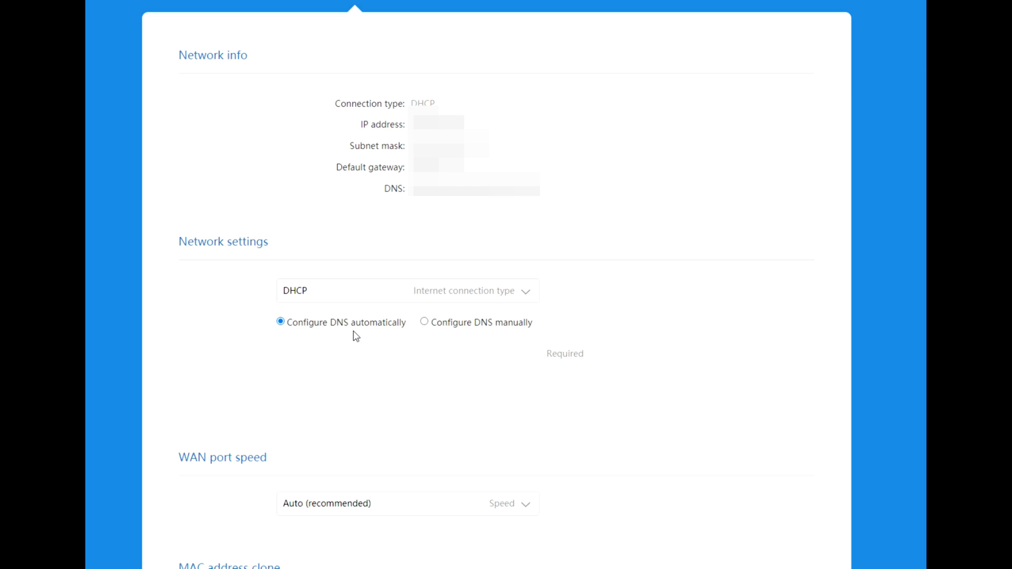
left_click(527, 292)
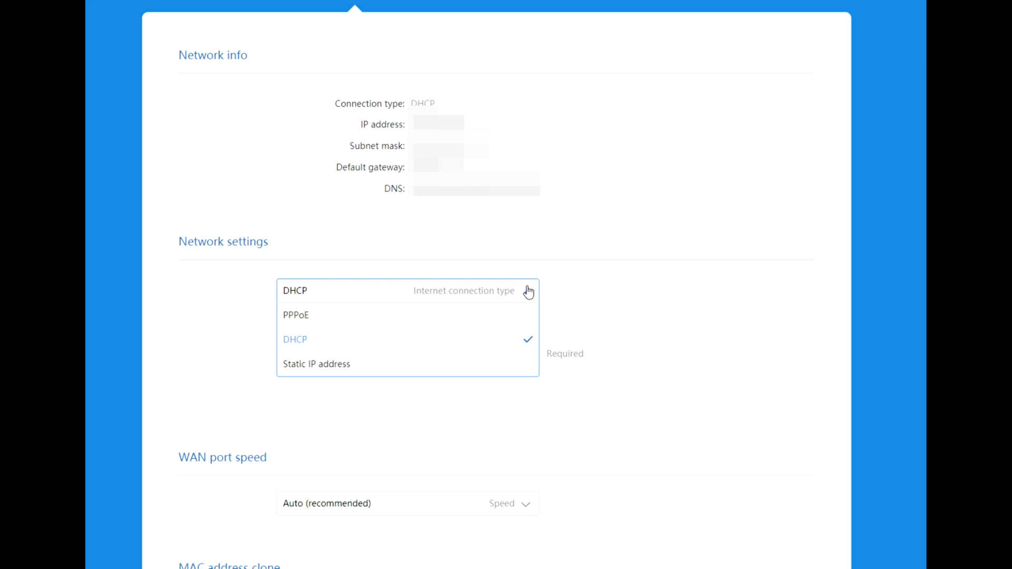
left_click(503, 316)
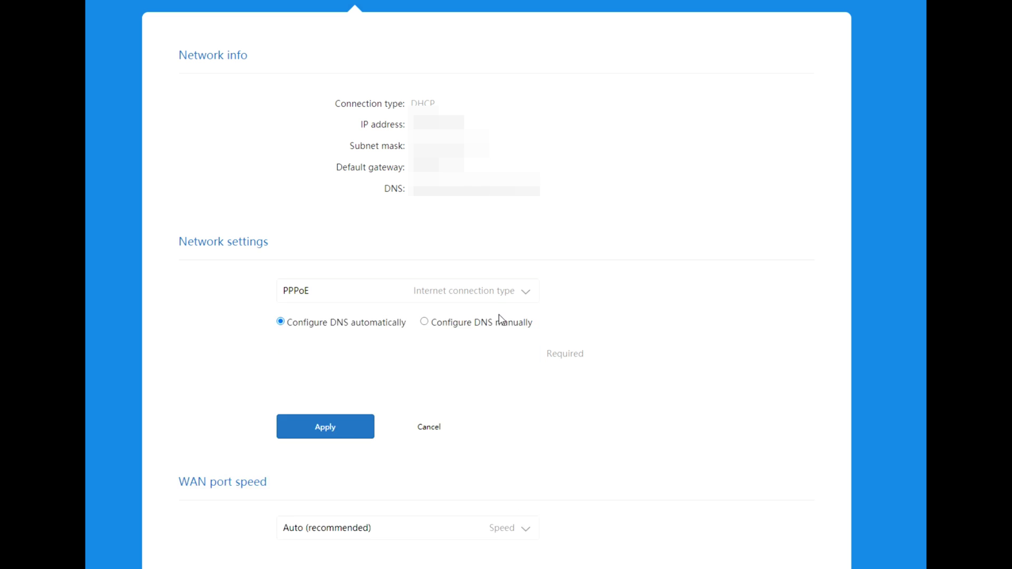
left_click(521, 296)
left_click(476, 339)
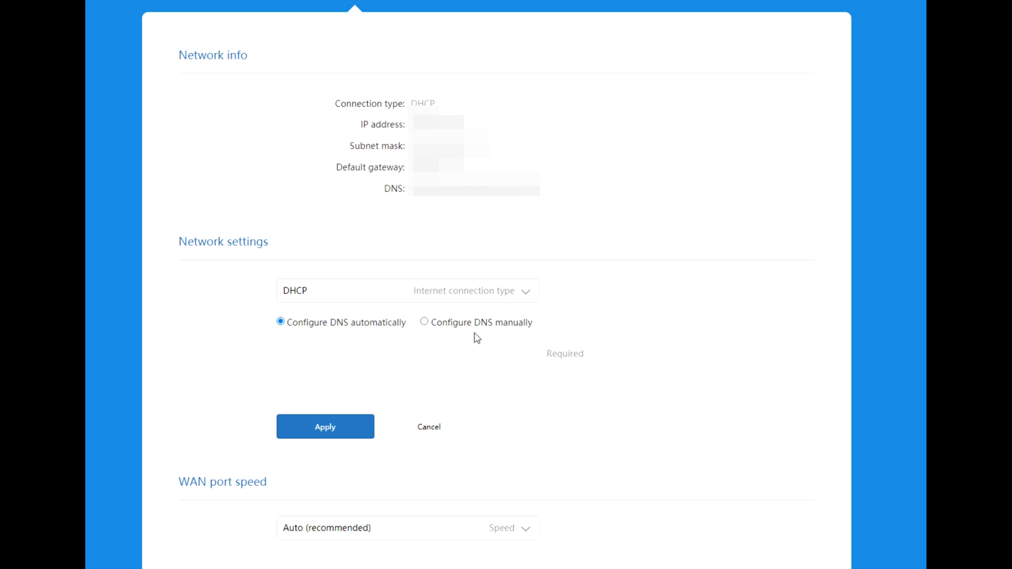
left_click(527, 294)
left_click(463, 368)
left_click(527, 293)
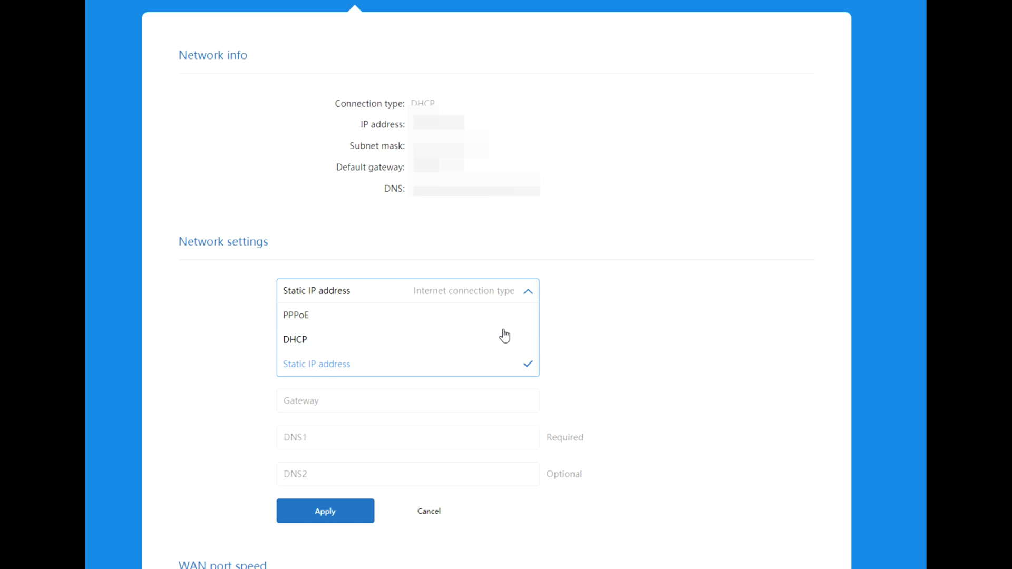
left_click(504, 338)
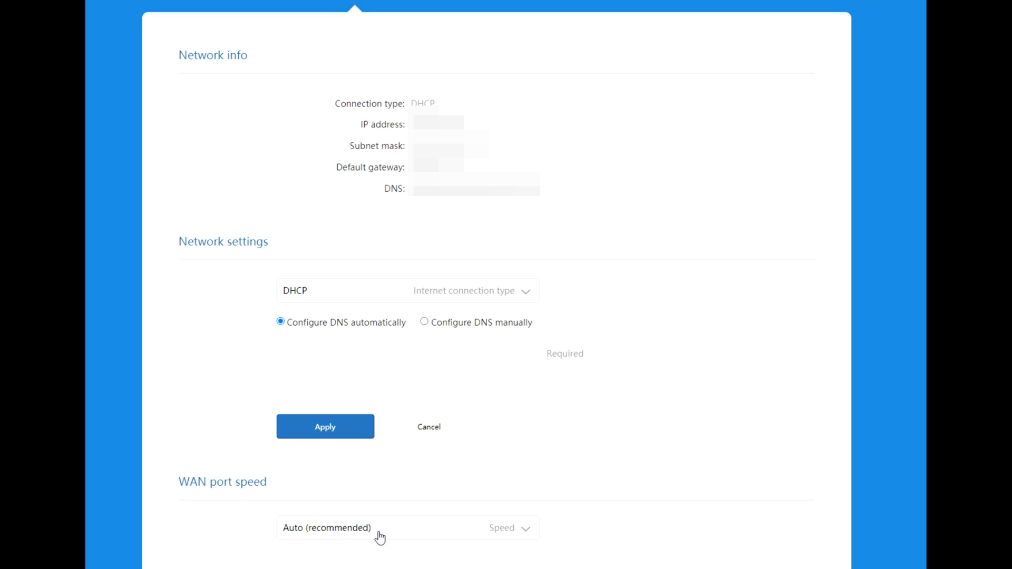
- Leave WAN port speed on Auto (recommended) and bring up the Switch modes dialog
scroll(524, 116, "down", 8)
left_click(525, 112)
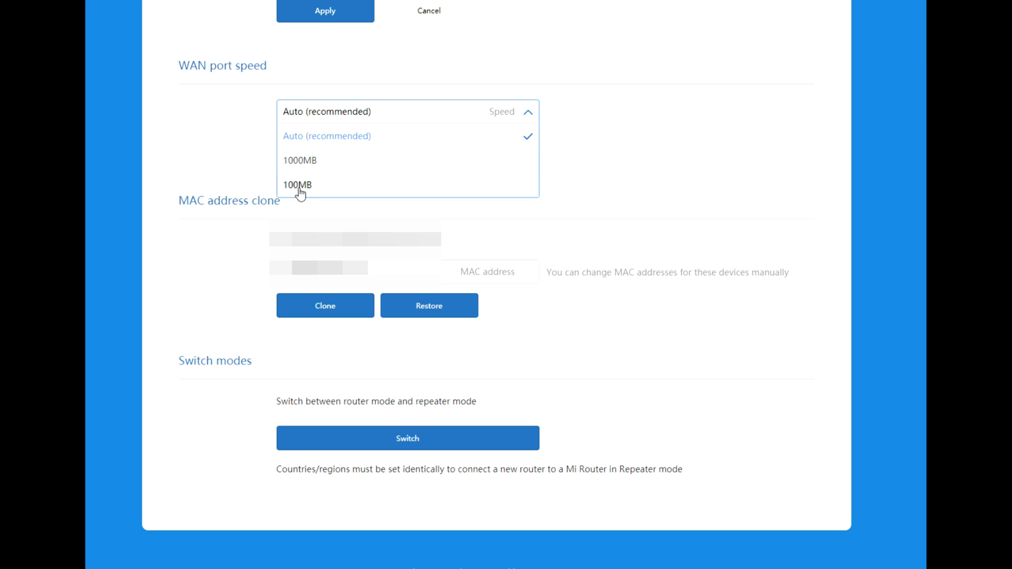
left_click(598, 138)
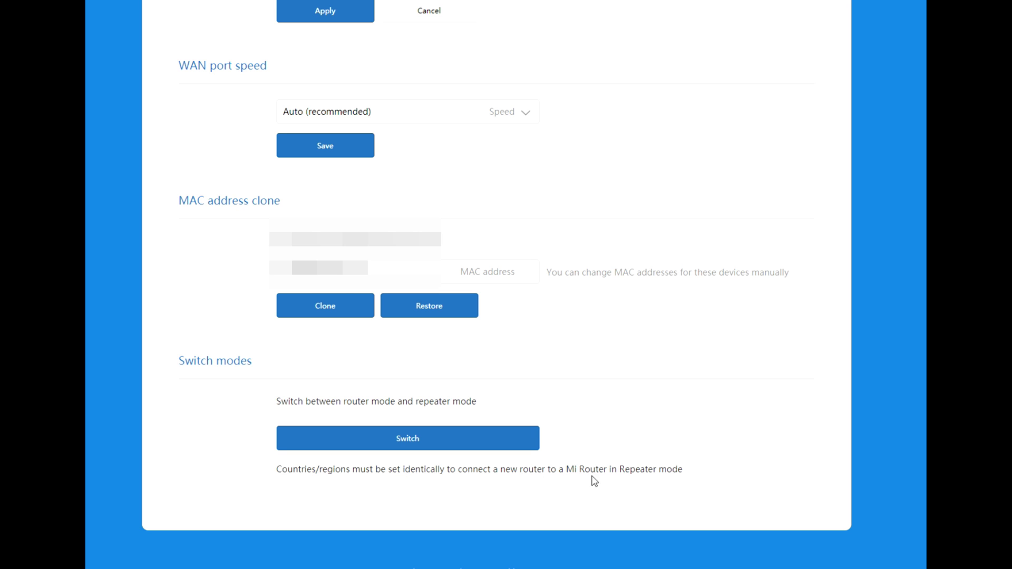
left_click(522, 454)
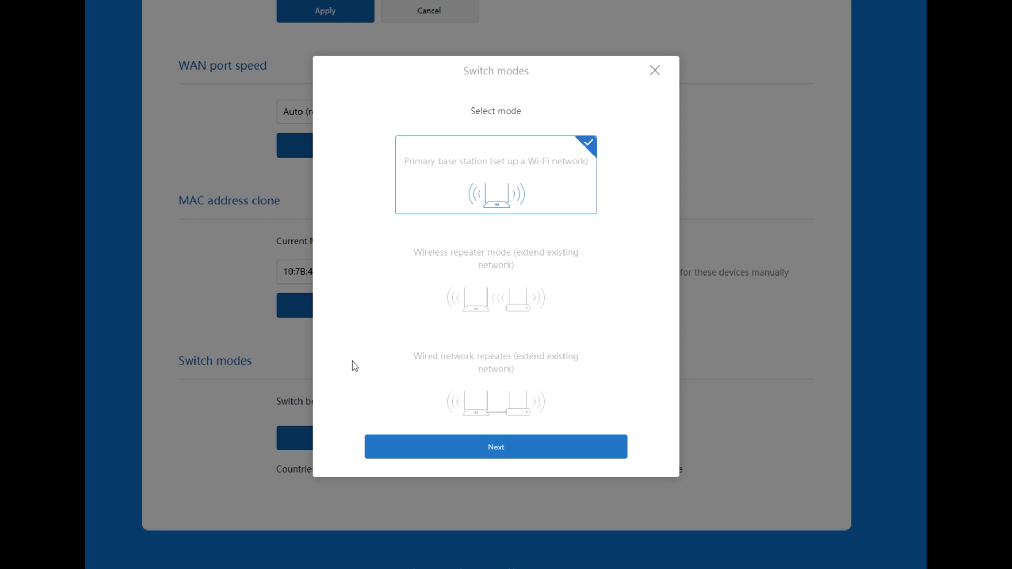
- Switch the router to Wired network repeater mode, confirming the details and acknowledging the setup
left_click(494, 365)
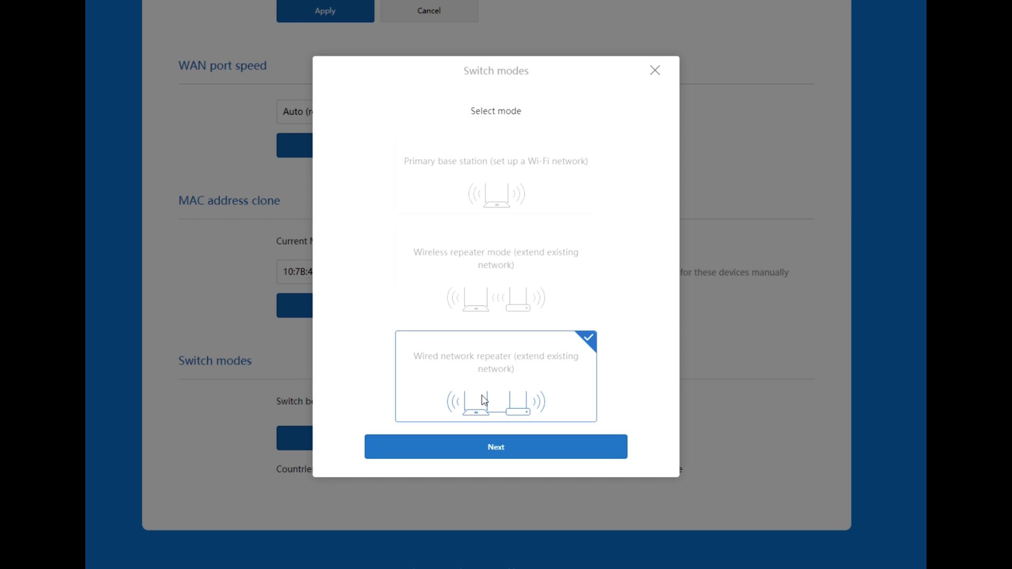
left_click(502, 448)
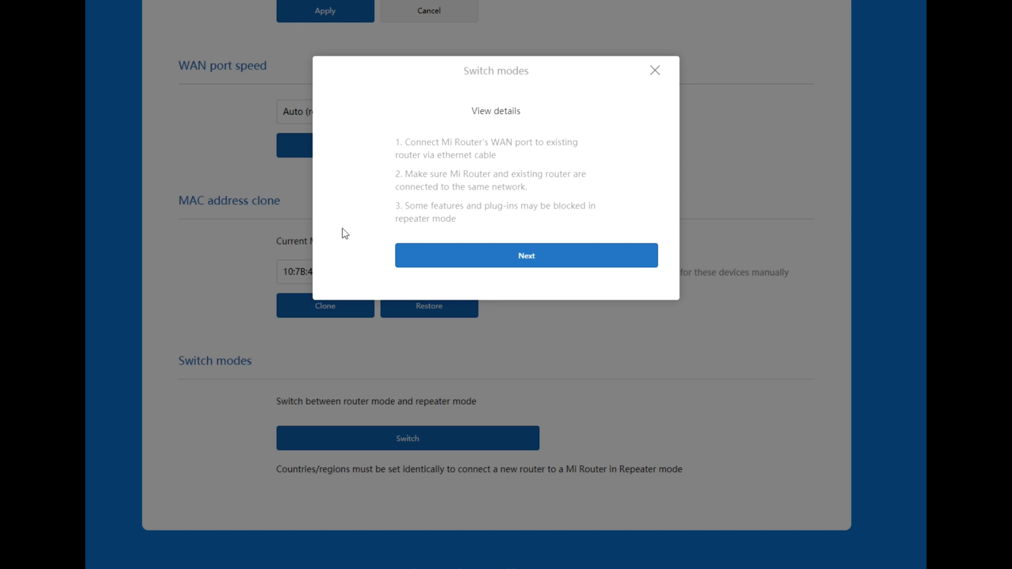
left_click(532, 260)
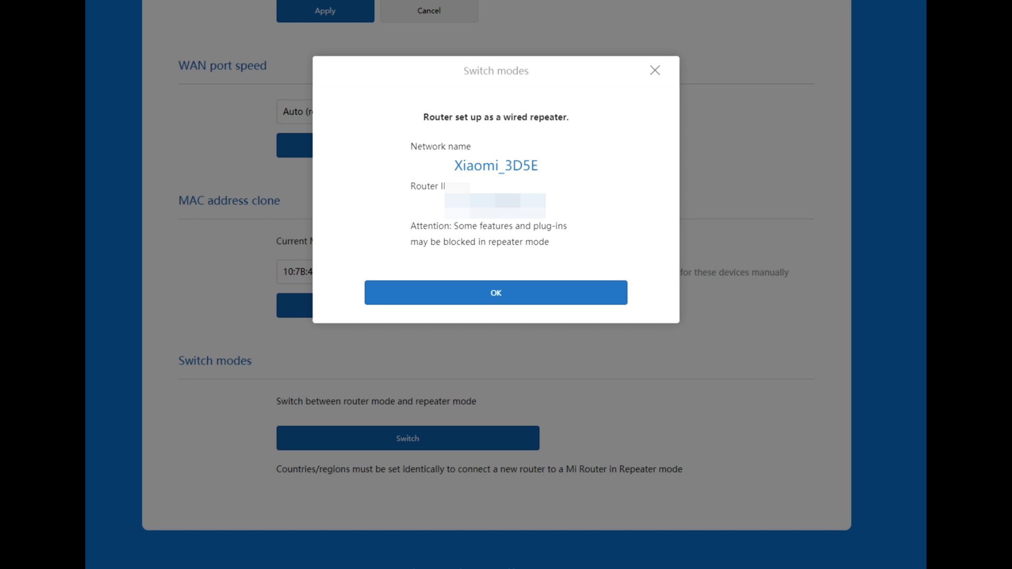
double_click(495, 205)
right_click(503, 203)
left_click(527, 208)
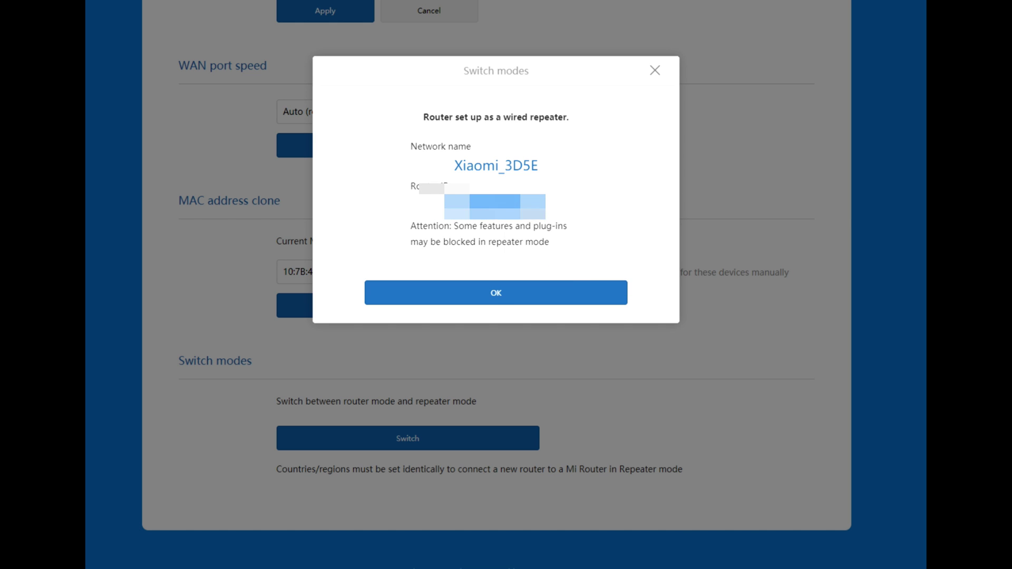
left_click(547, 294)
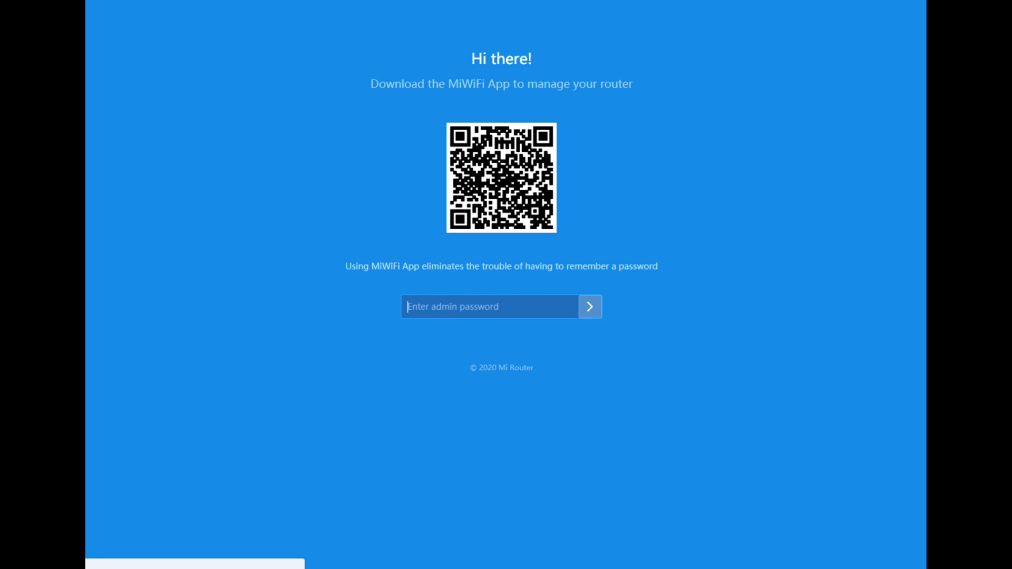
- Sign back in with the admin password to reach the Repeater status page
type("••••••••••••")
left_click(600, 305)
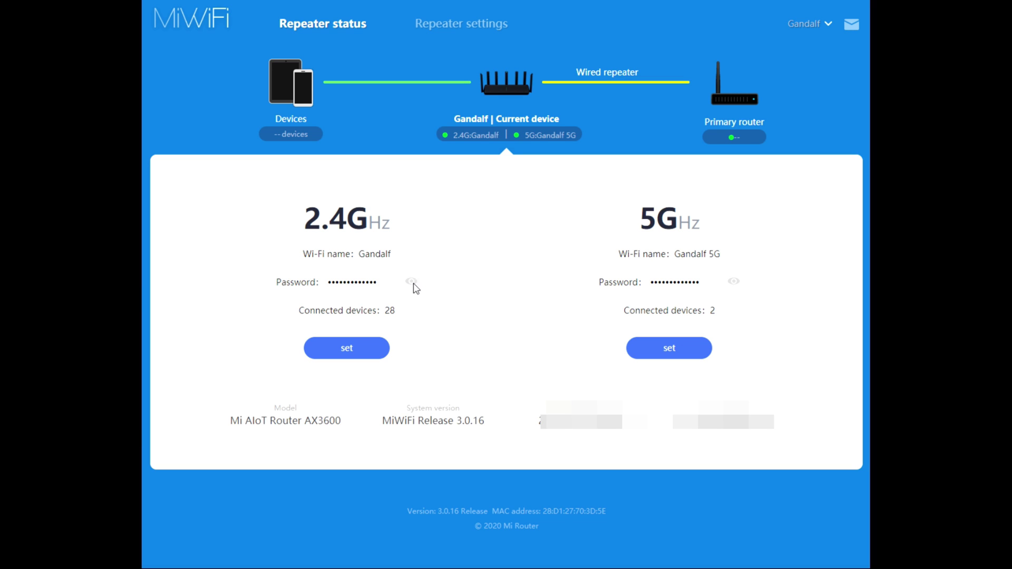
- Open the repeater's 2.4GHz Wi-Fi settings and scroll through the 2.4G and 5G options
left_click(371, 360)
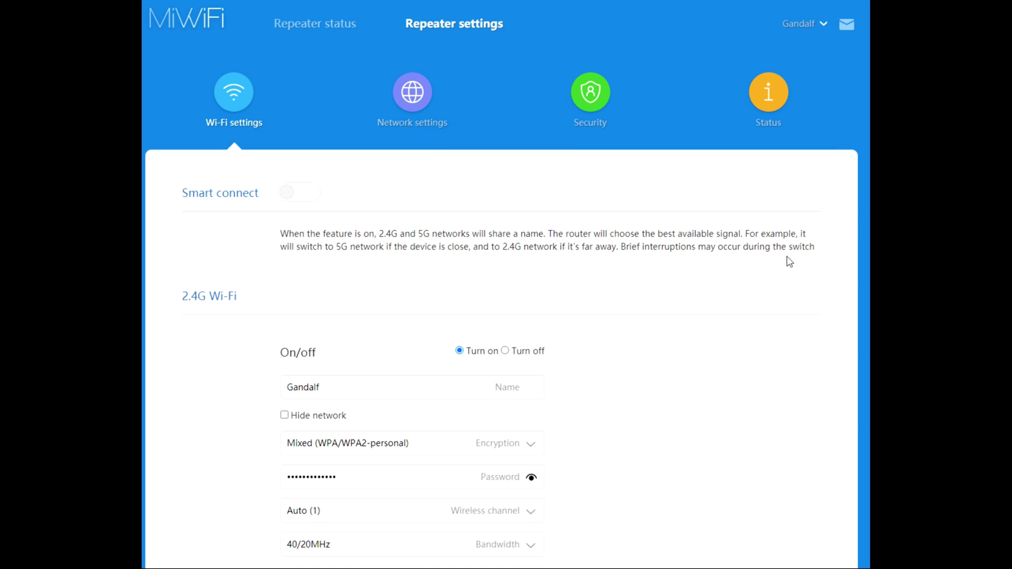
scroll(786, 274, "down", 4)
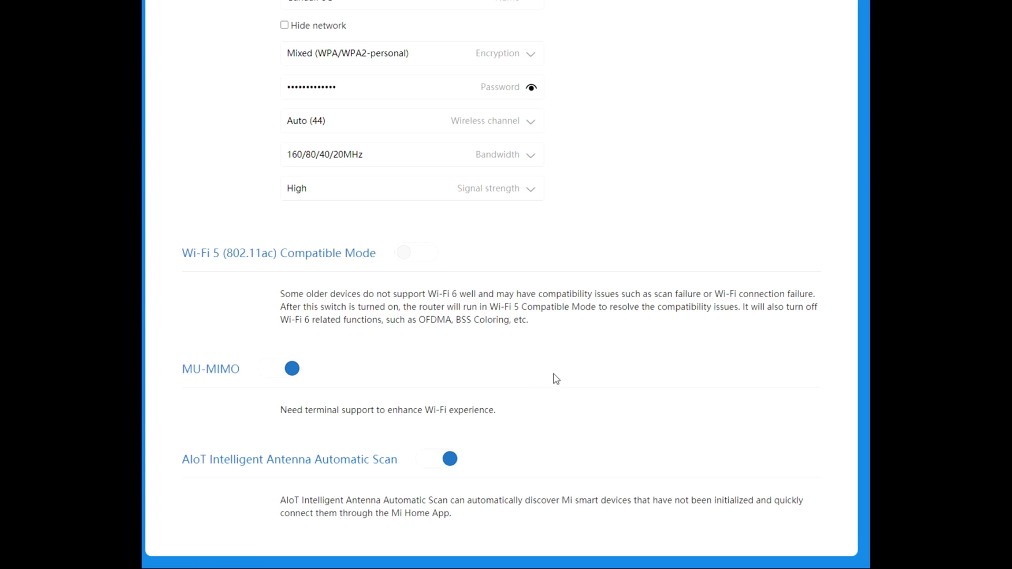
scroll(630, 379, "up", 12)
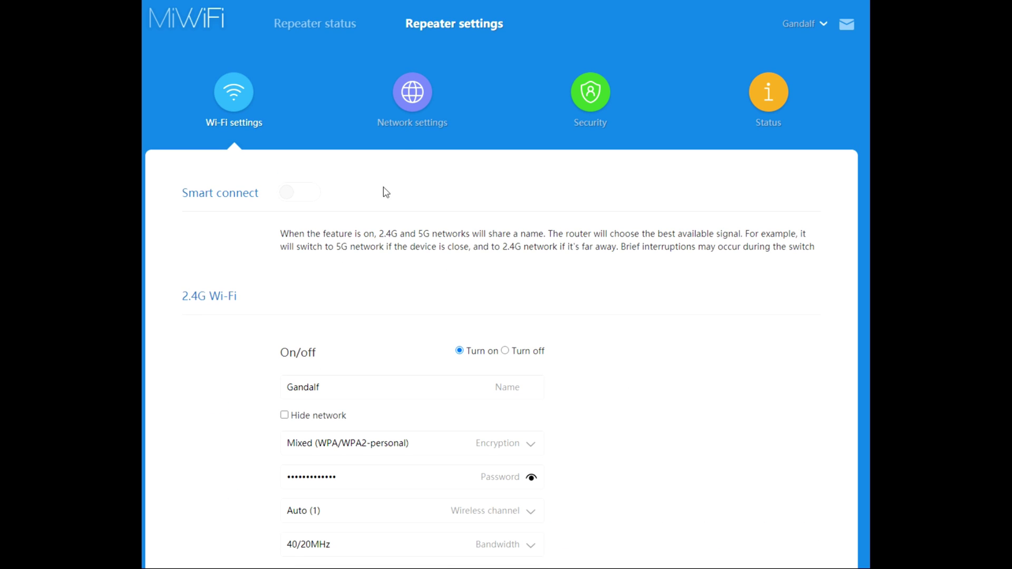
- Browse Network settings, Switch modes, Security and Status, then go back to Repeater status
left_click(413, 93)
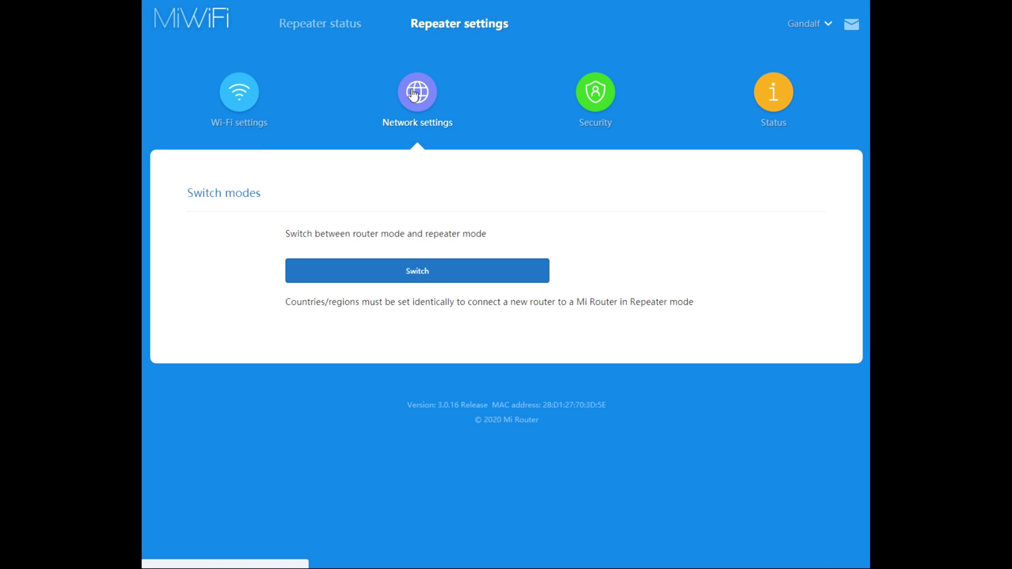
left_click(439, 275)
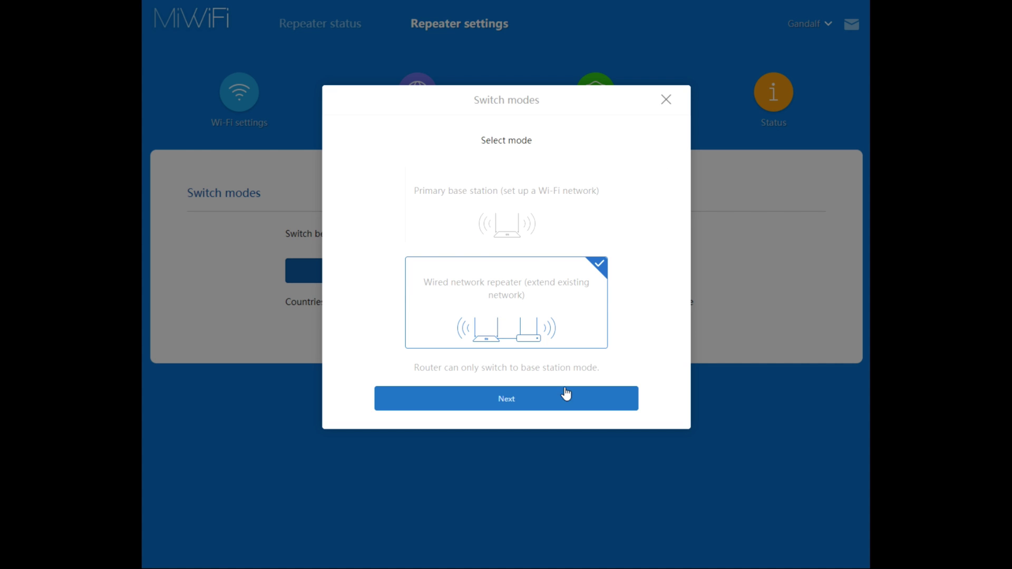
left_click(666, 100)
left_click(602, 104)
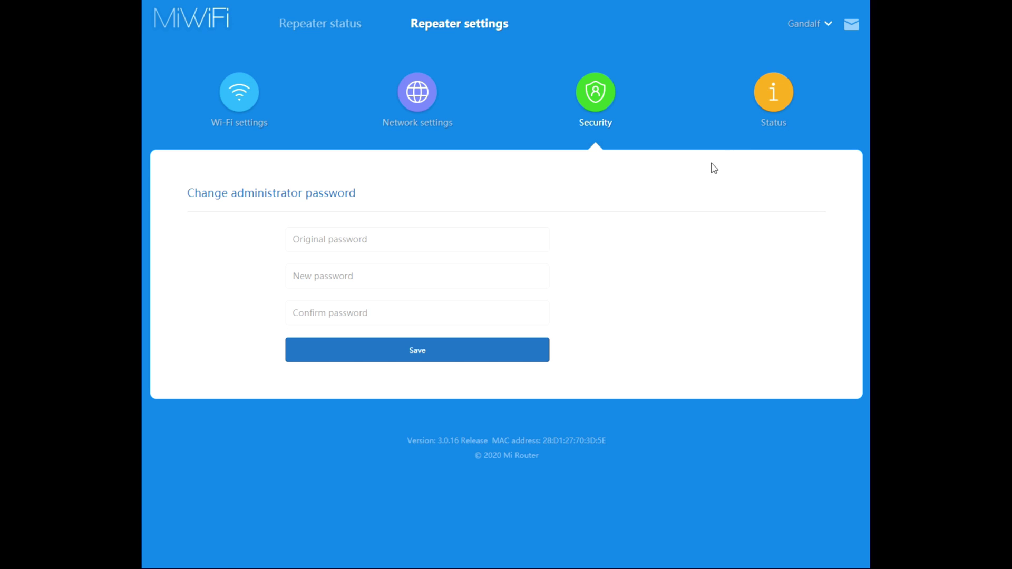
left_click(773, 92)
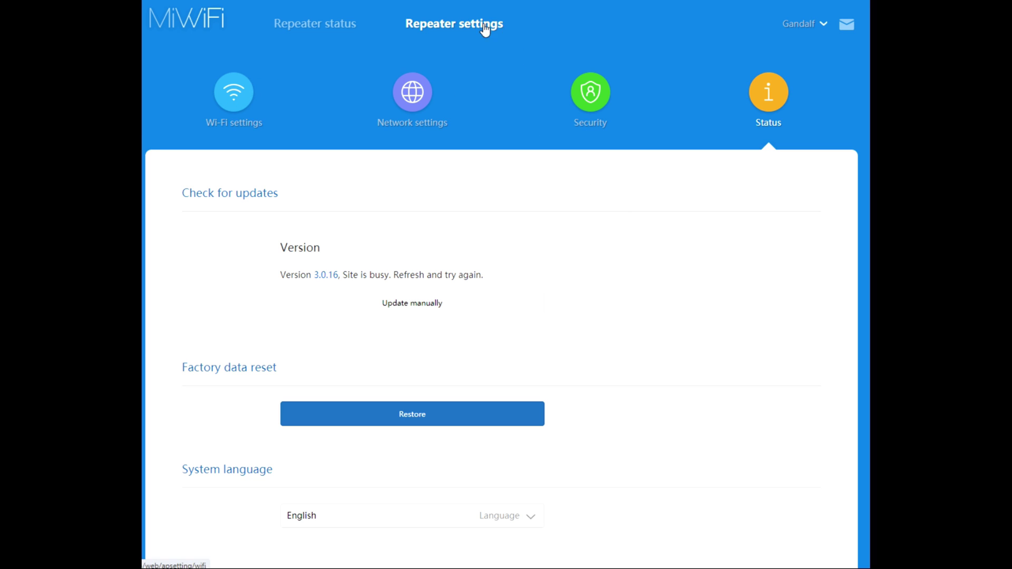
left_click(328, 24)
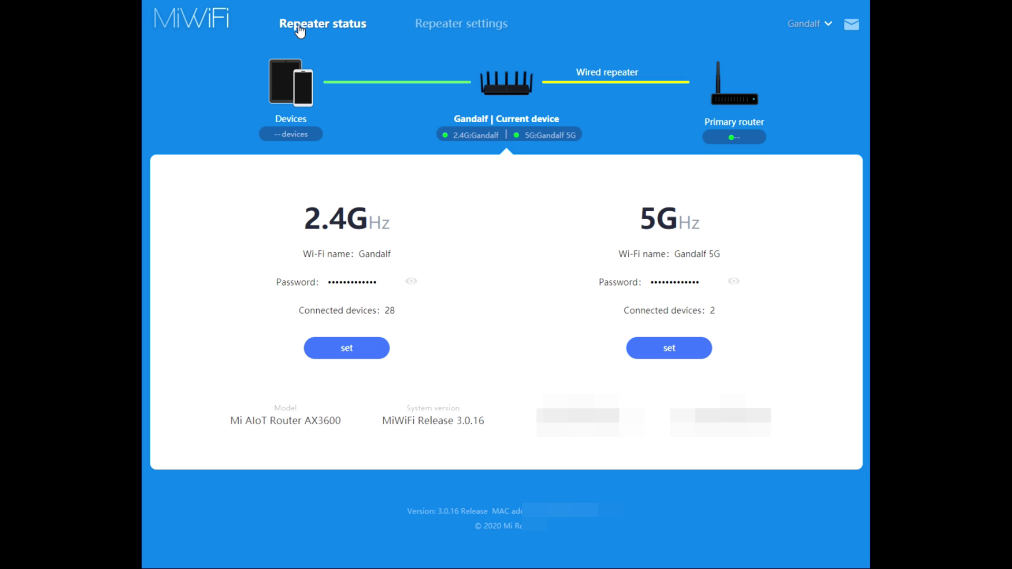